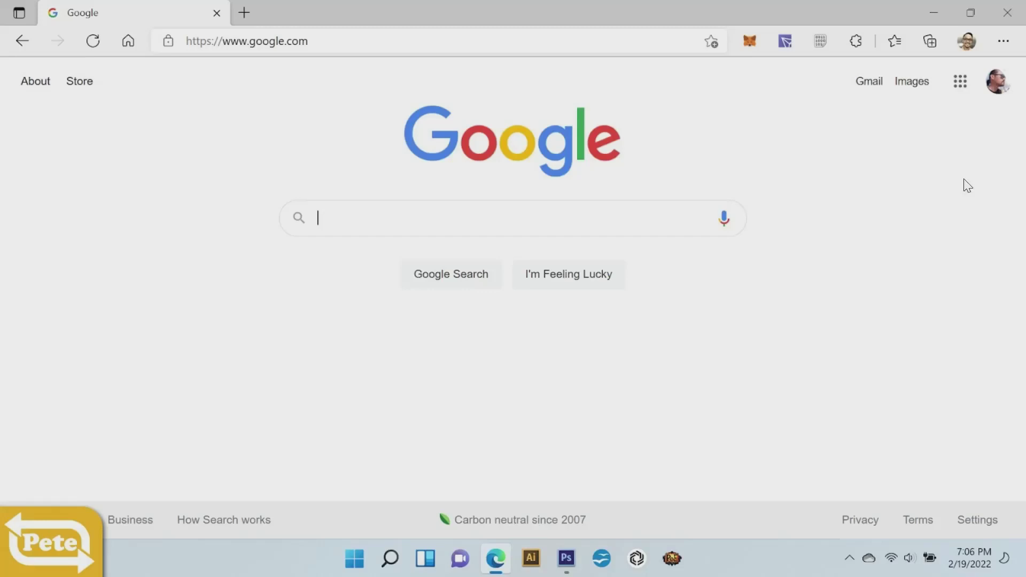
- Unlock the MetaMask wallet with the entered password
{"action": "left_click", "coordinate": [750, 41]}
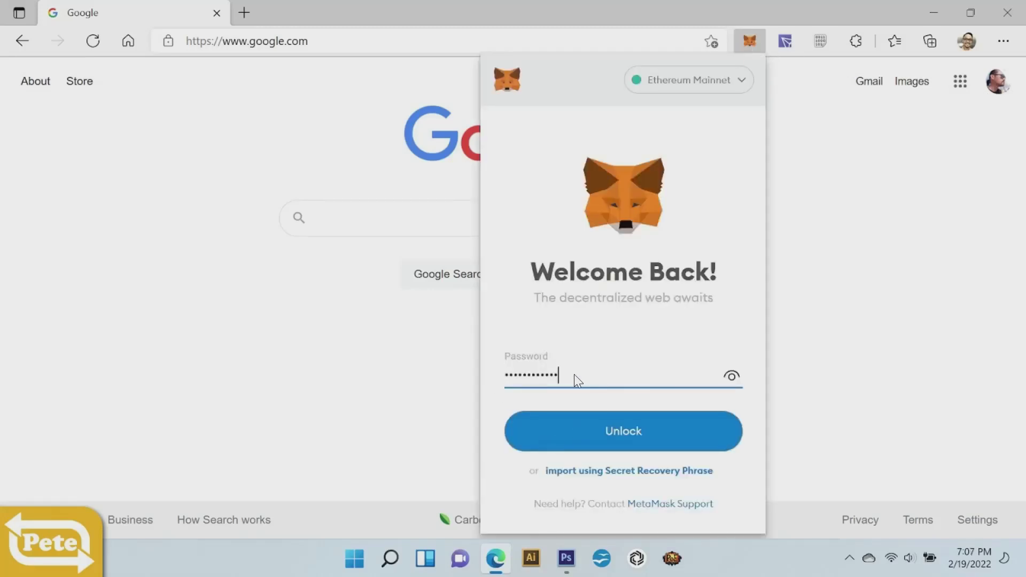
{"action": "left_click", "coordinate": [685, 432]}
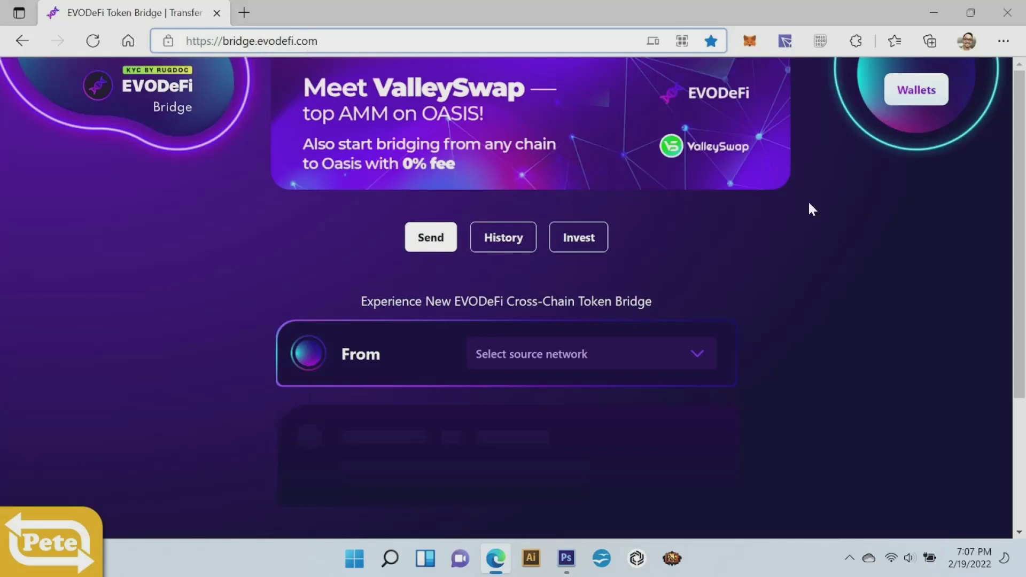
- Connect MetaMask through the bridge's Wallets panel, then close the panel
{"action": "left_click", "coordinate": [936, 91]}
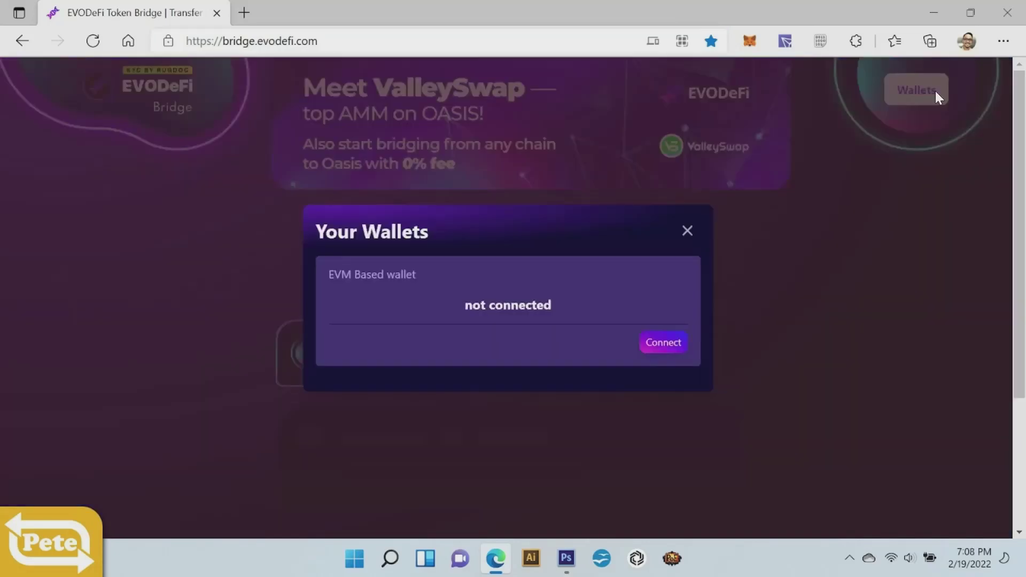
{"action": "left_click", "coordinate": [665, 342]}
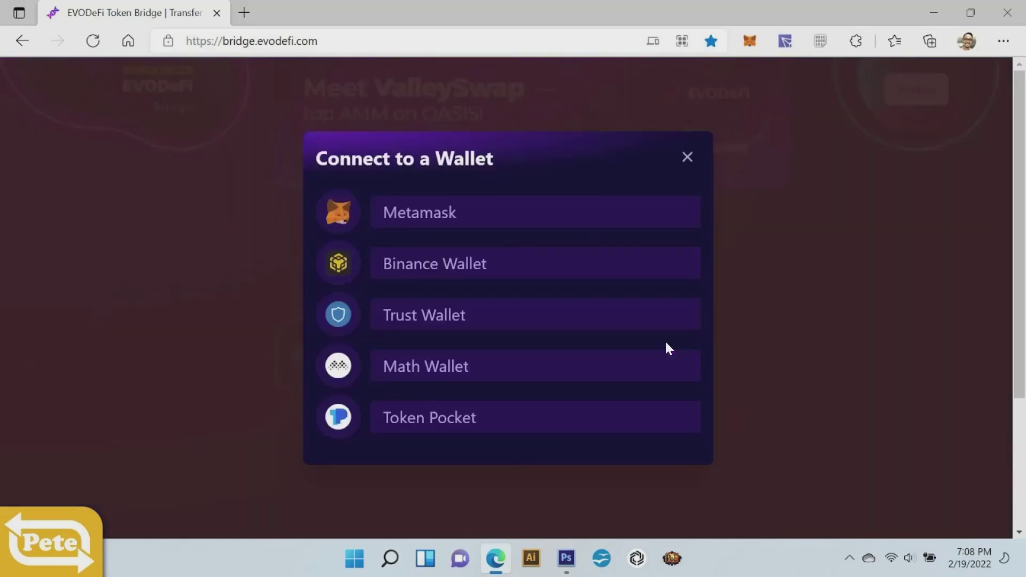
{"action": "left_click", "coordinate": [442, 213]}
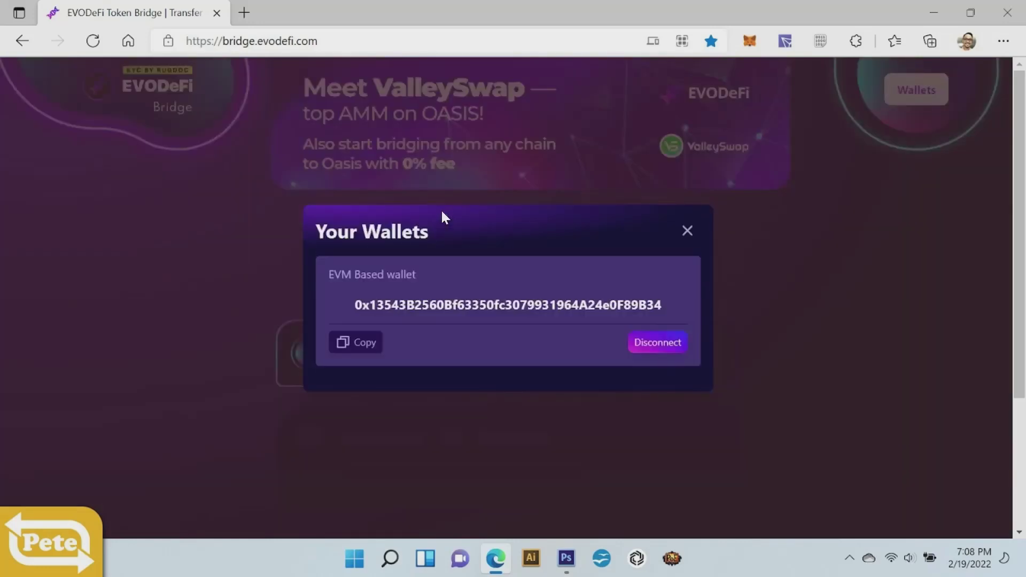
{"action": "left_click", "coordinate": [688, 230]}
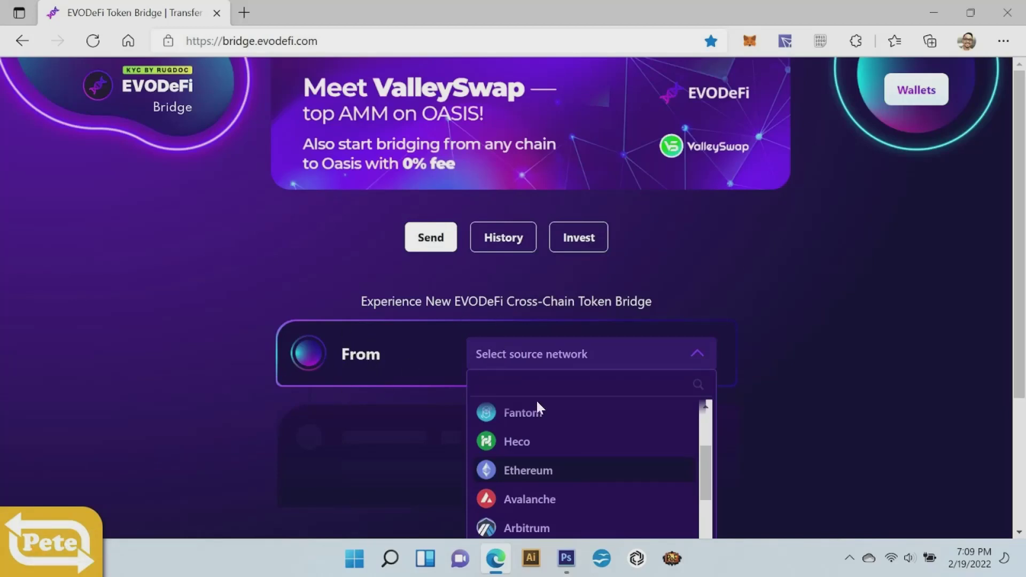
- Bridge 0.095 ETH from Ethereum to Polygon and send the transfer
{"action": "left_click", "coordinate": [554, 471]}
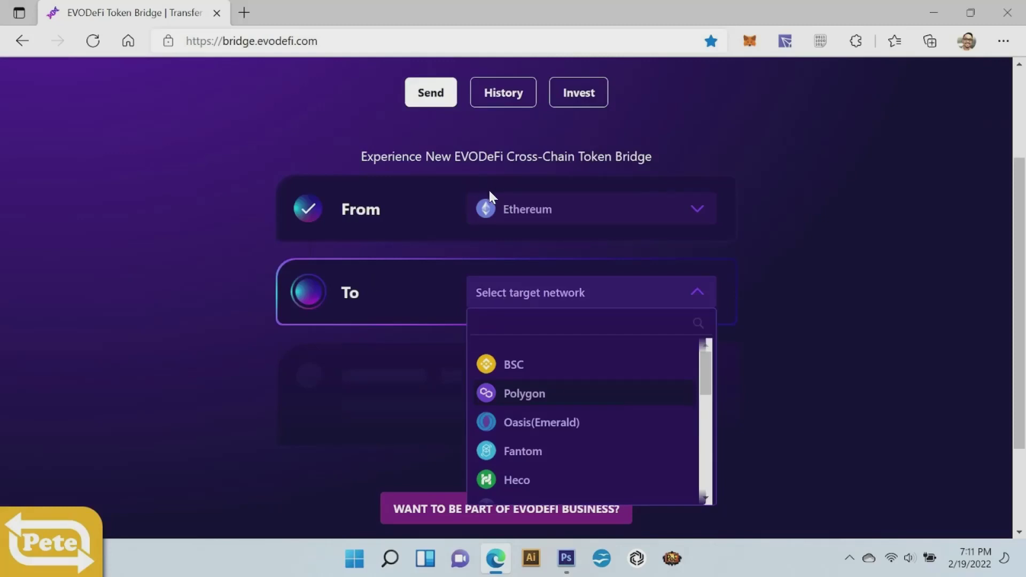
{"action": "left_click", "coordinate": [545, 399]}
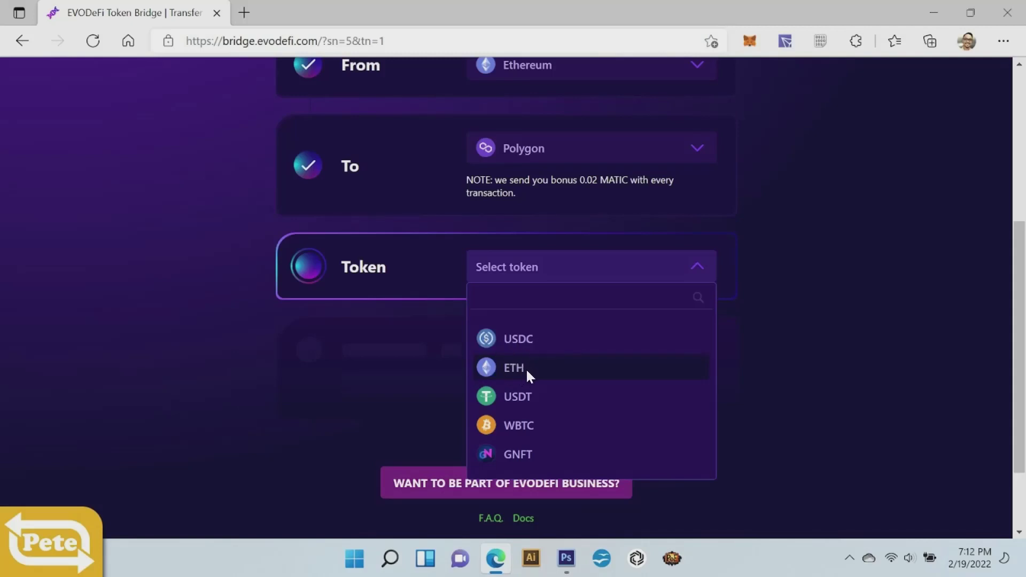
{"action": "left_click", "coordinate": [487, 365]}
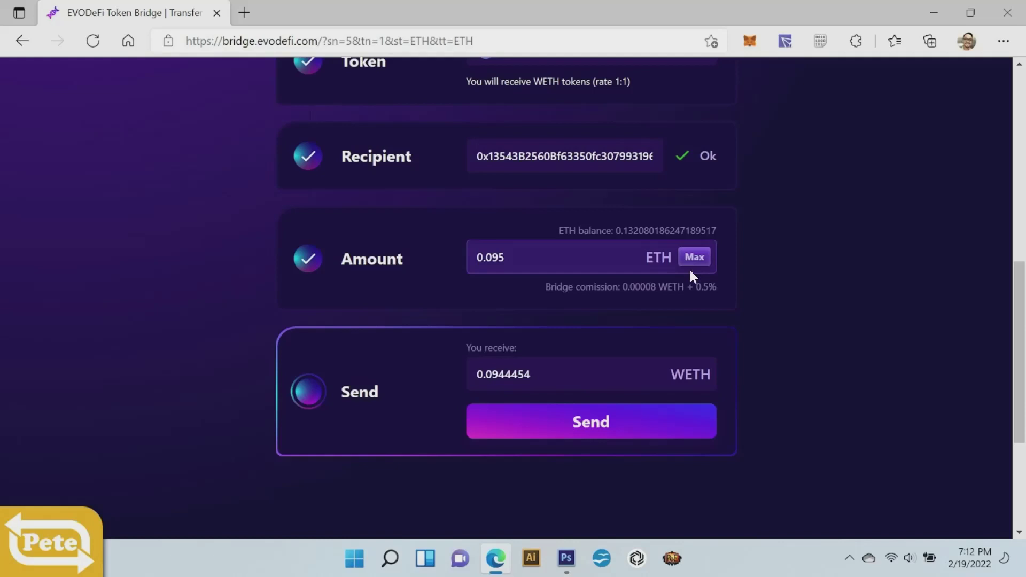
{"action": "left_click", "coordinate": [614, 420]}
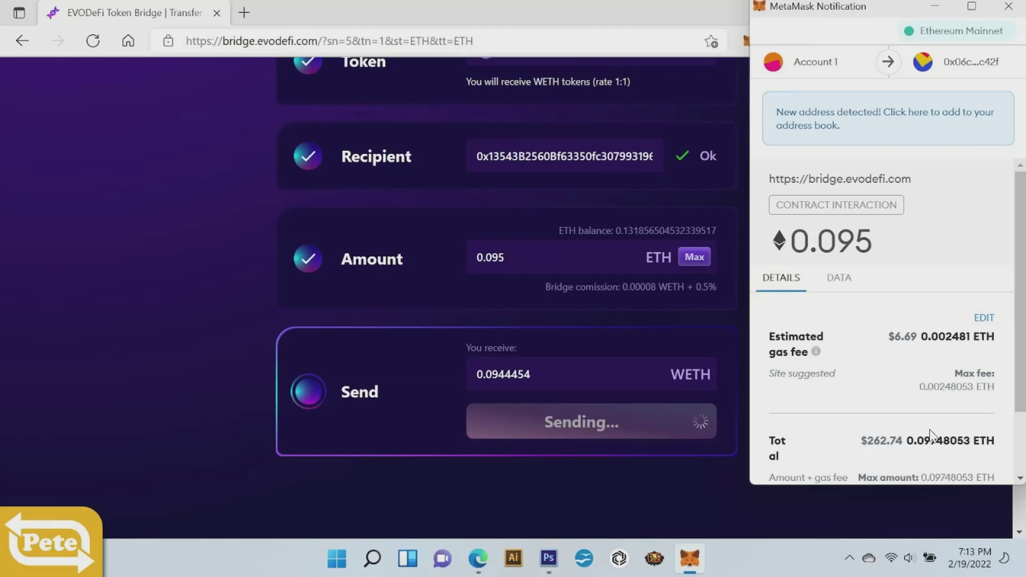
{"action": "scroll", "coordinate": [929, 424], "scroll_direction": "down", "scroll_amount": 2}
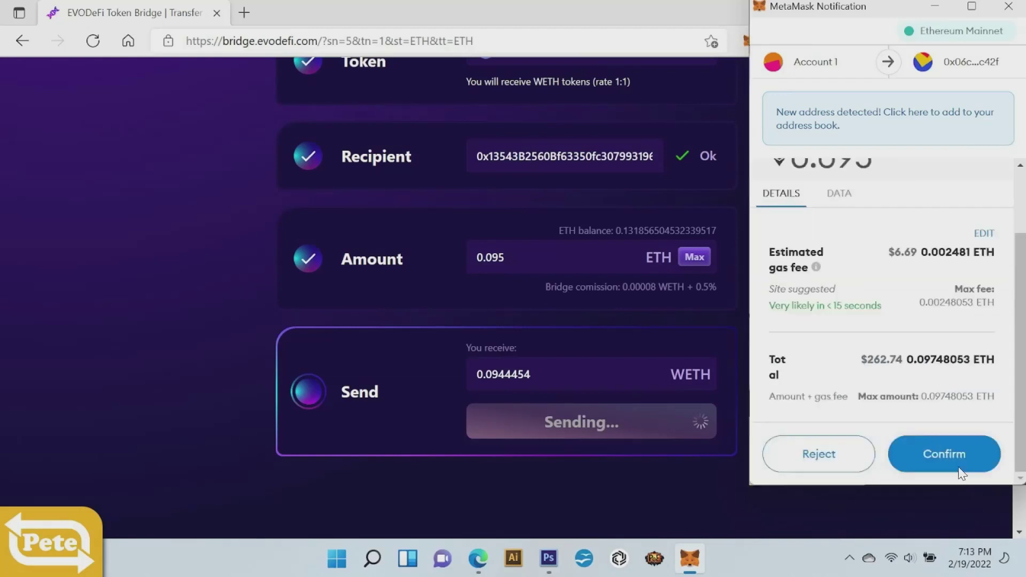
- Confirm the 0.095 ETH bridge transaction and view its deposit status
{"action": "left_click", "coordinate": [955, 457]}
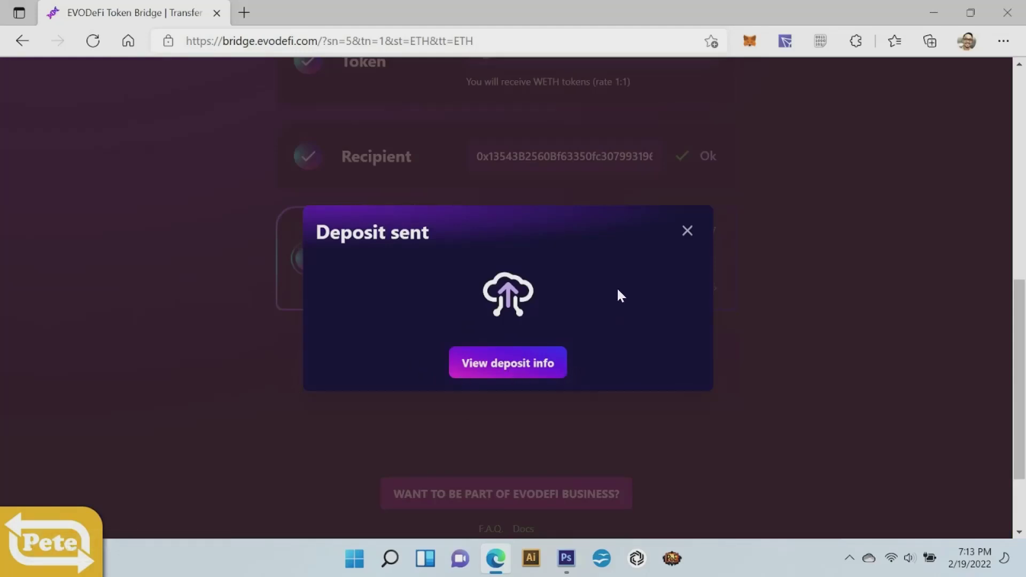
{"action": "left_click", "coordinate": [532, 367]}
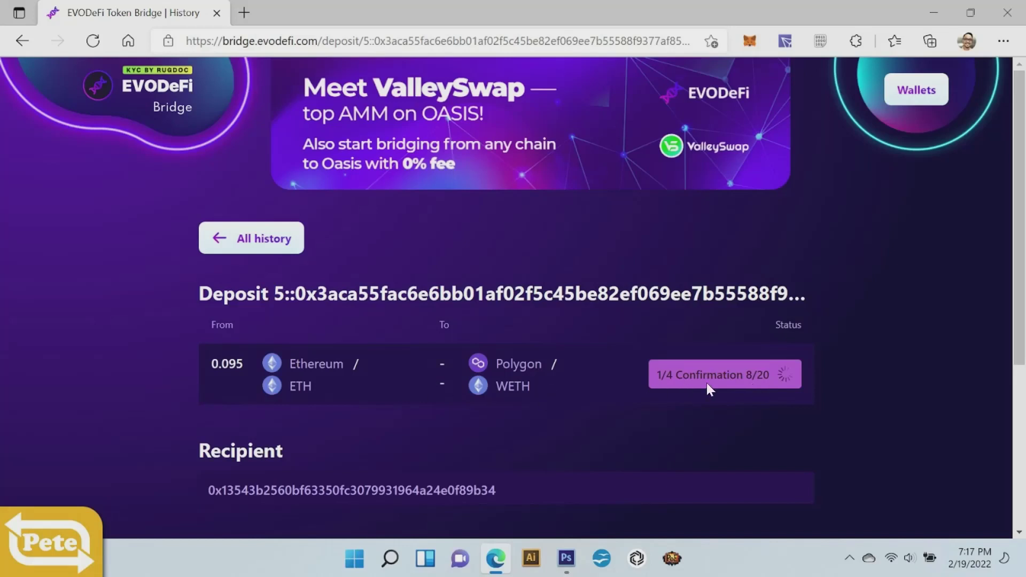
{"action": "scroll", "coordinate": [706, 382], "scroll_direction": "down", "scroll_amount": 2}
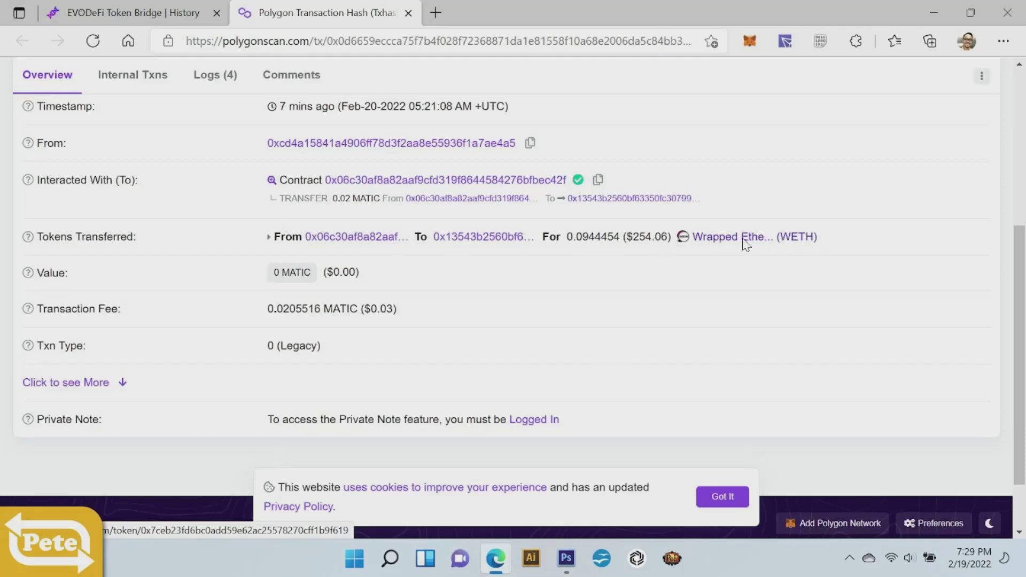
- Open the Wrapped Ether (WETH) token page on Polygonscan, then the MetaMask wallet
{"action": "left_click", "coordinate": [798, 238]}
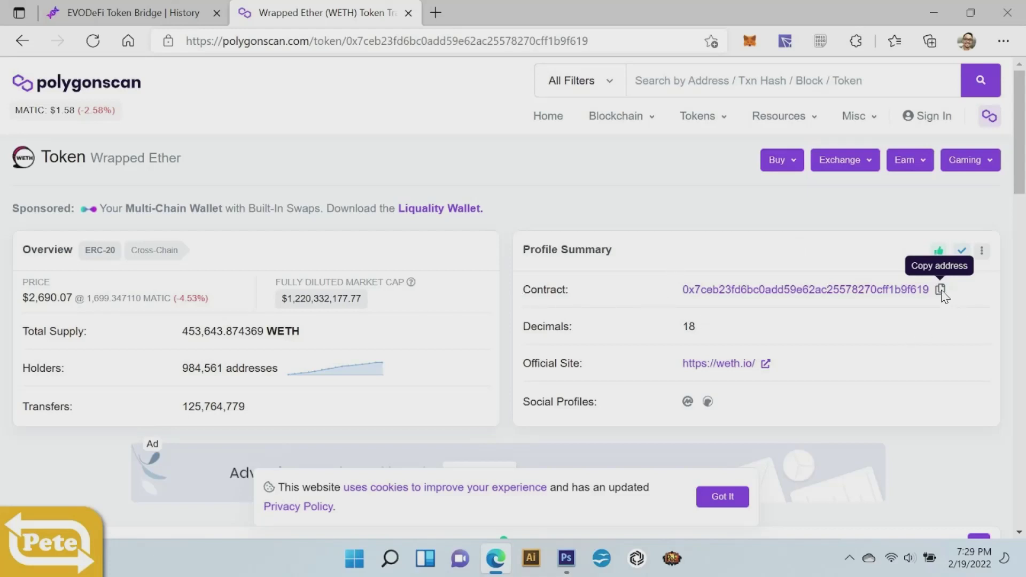
{"action": "left_click", "coordinate": [749, 40]}
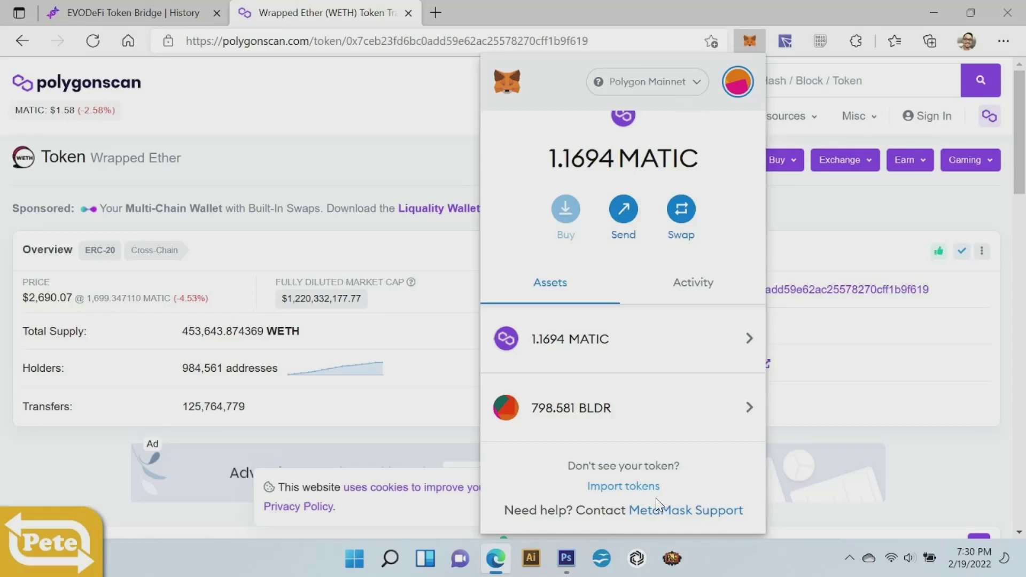
- Import WETH into MetaMask as a custom token using the copied contract address
{"action": "left_click", "coordinate": [624, 486]}
{"action": "key", "text": "ctrl+v"}
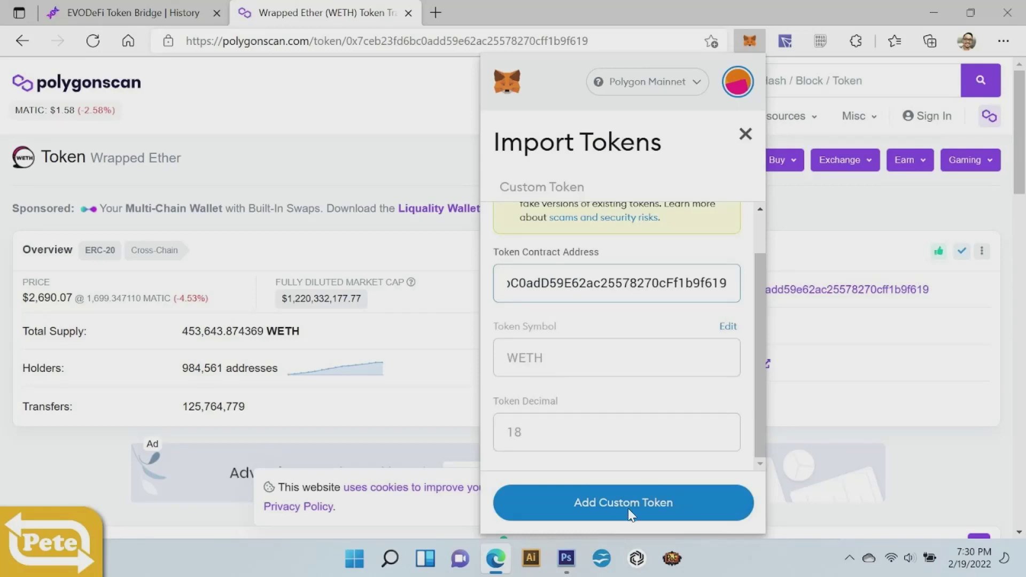
{"action": "left_click", "coordinate": [666, 505]}
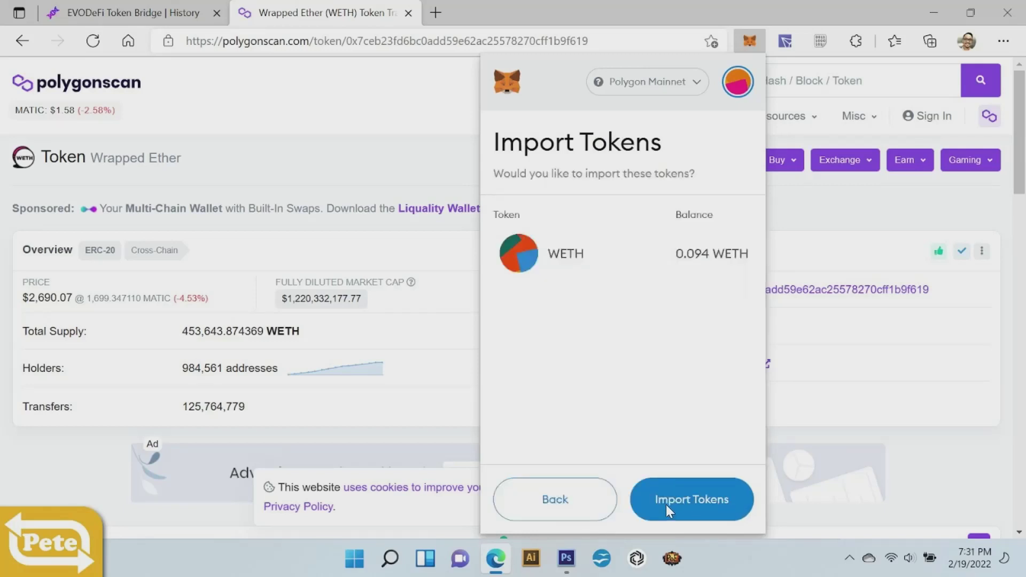
{"action": "left_click", "coordinate": [706, 497]}
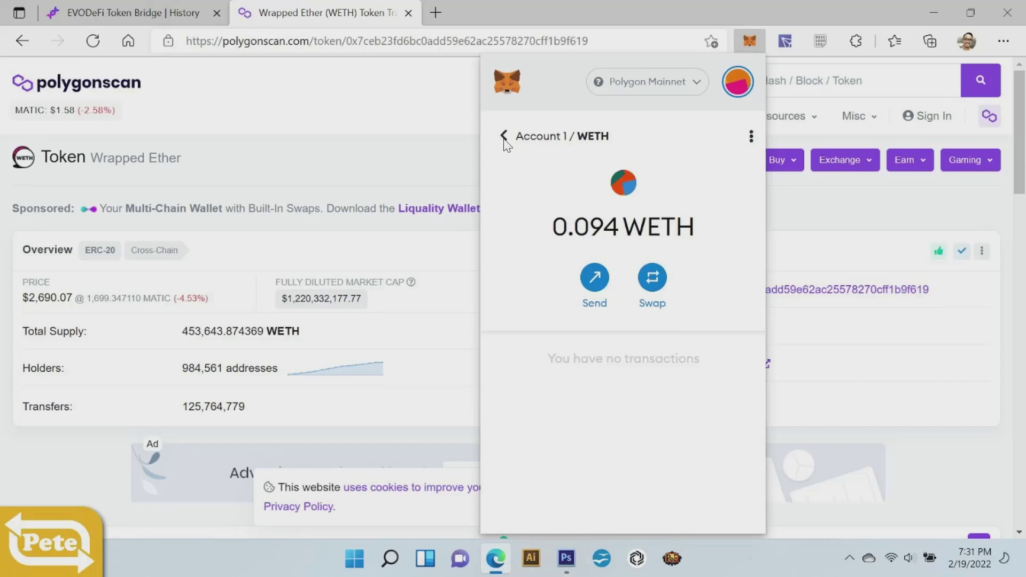